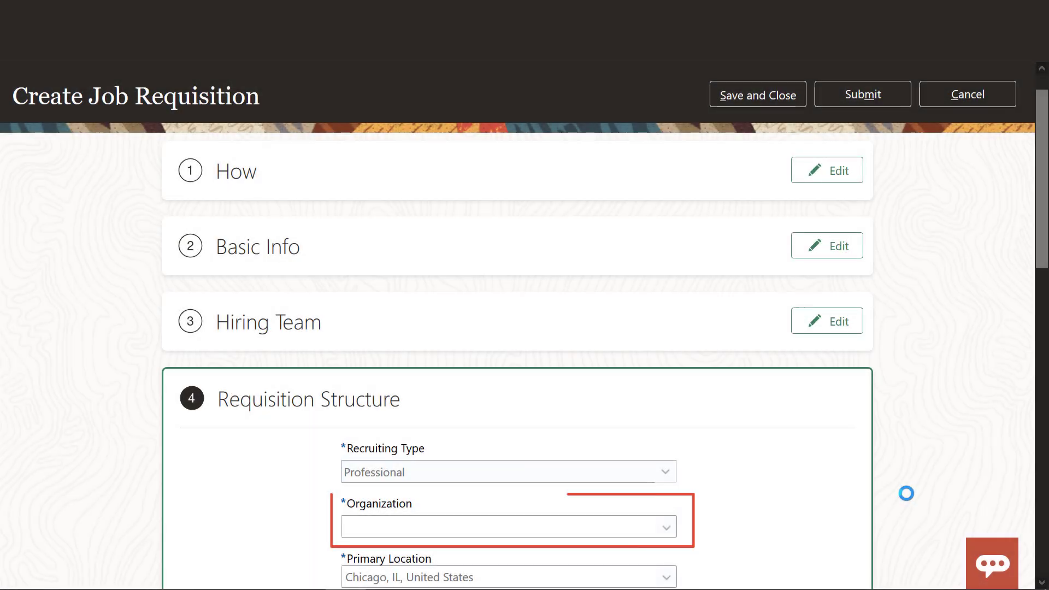
Review the requisition's Organization list and close it without choosing, leaving the field empty.
click(666, 464)
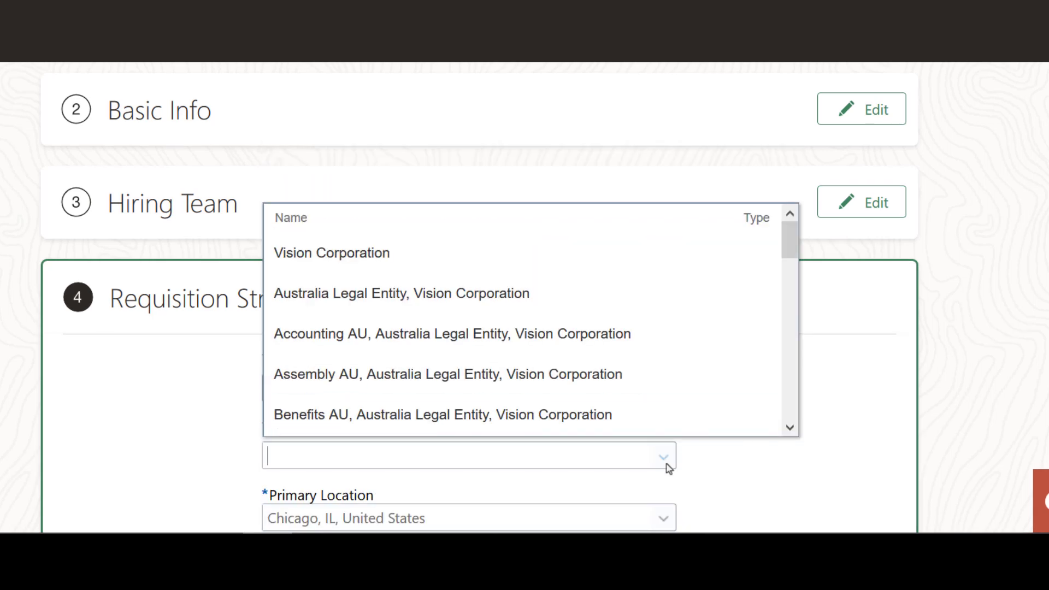
mouse_move(788, 242)
mouse_down()
mouse_move(794, 330)
mouse_move(796, 252)
mouse_up()
click(921, 312)
scroll(991, 366, down, 1)
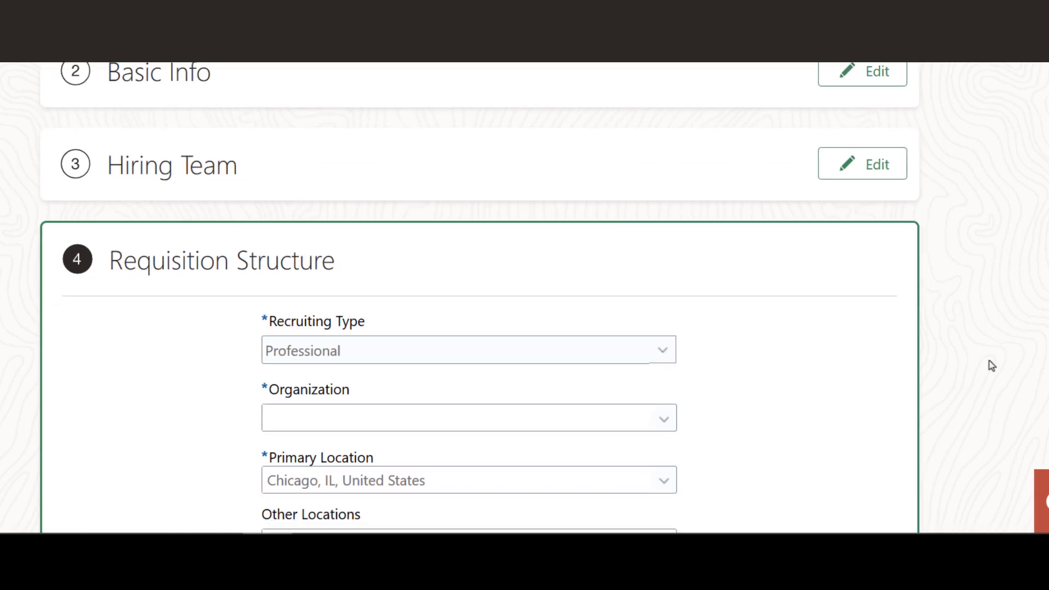
scroll(991, 366, down, 3)
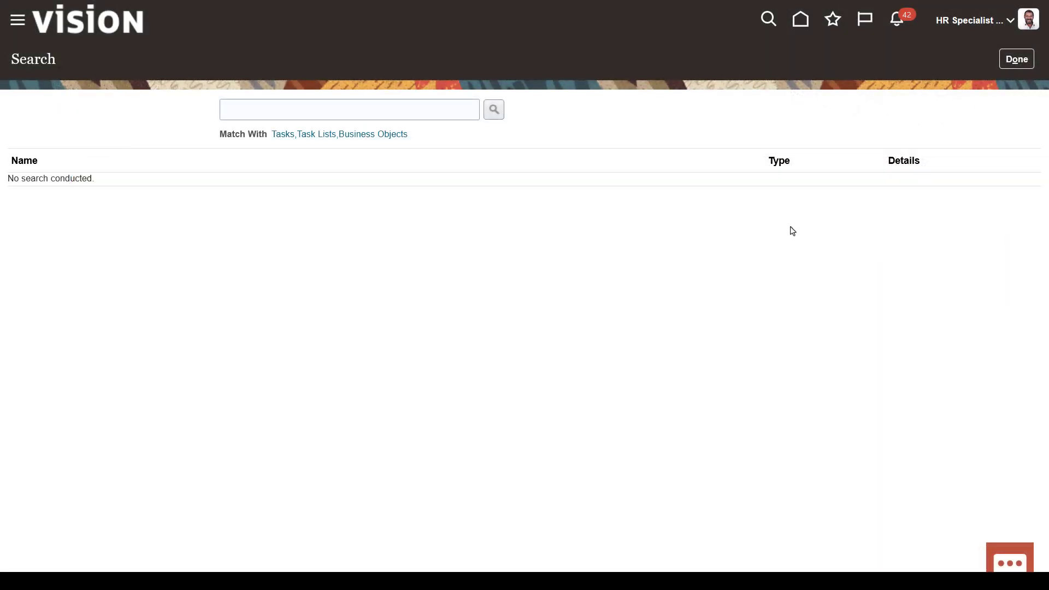
Find and open the Manage Organization Trees setup task.
click(321, 109)
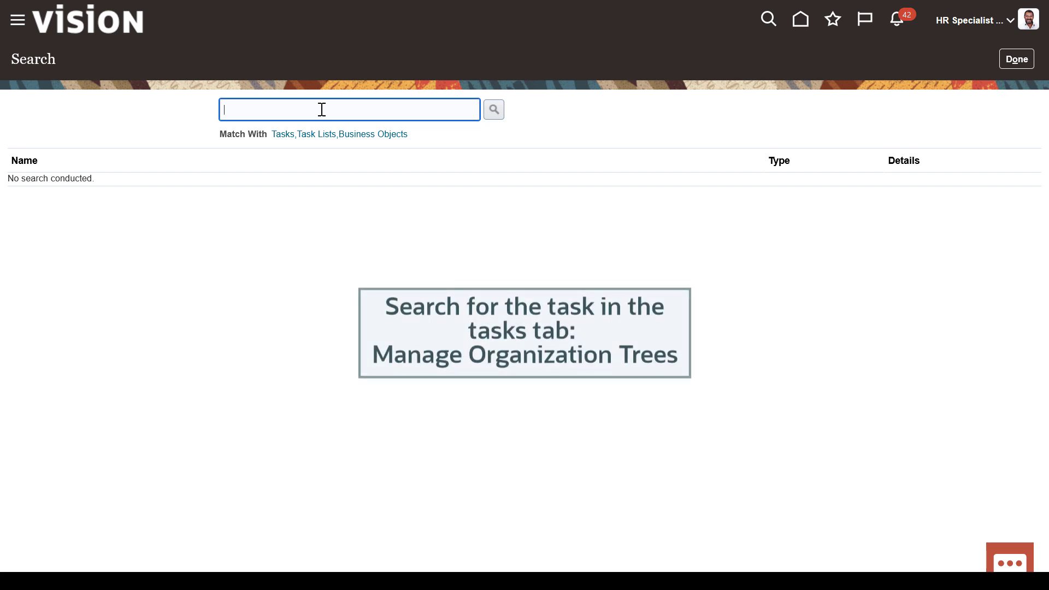
text(manage organization trees)
click(494, 109)
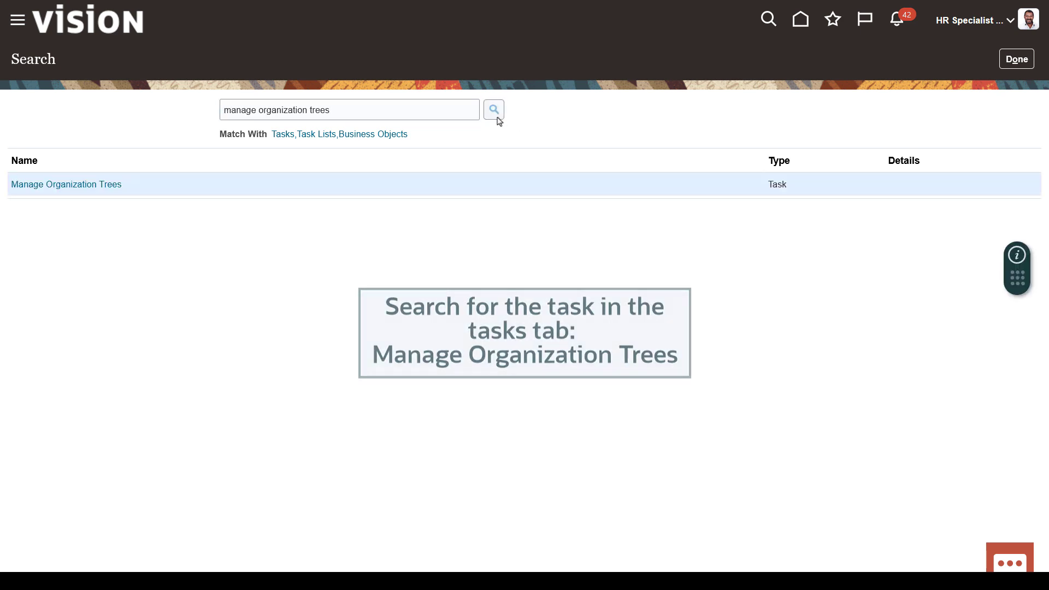
click(106, 186)
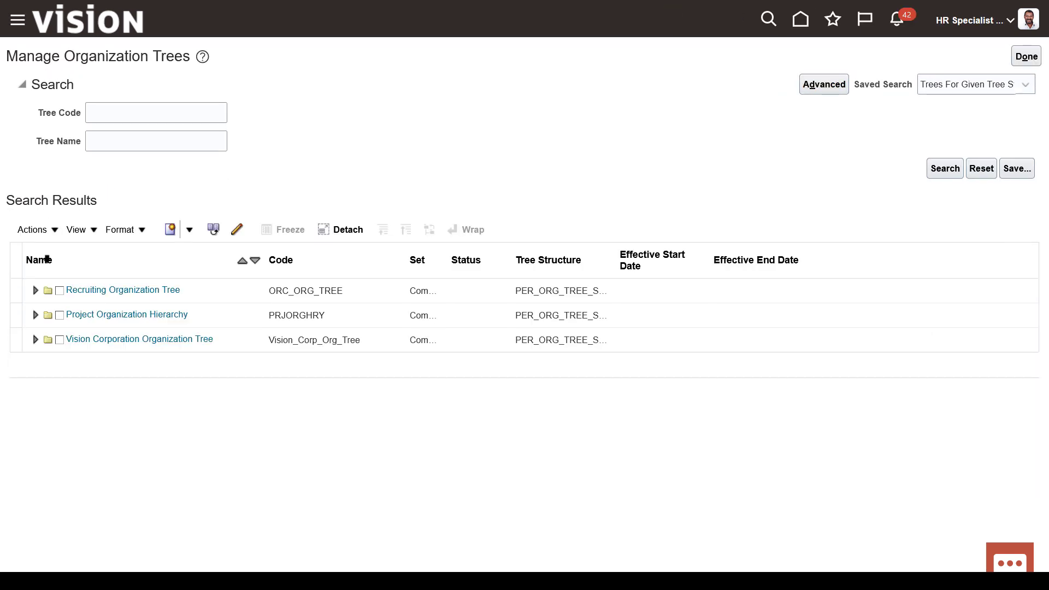
Expand Recruiting Organization Tree to its two versions, note the version 2 code, and select the tree.
click(35, 290)
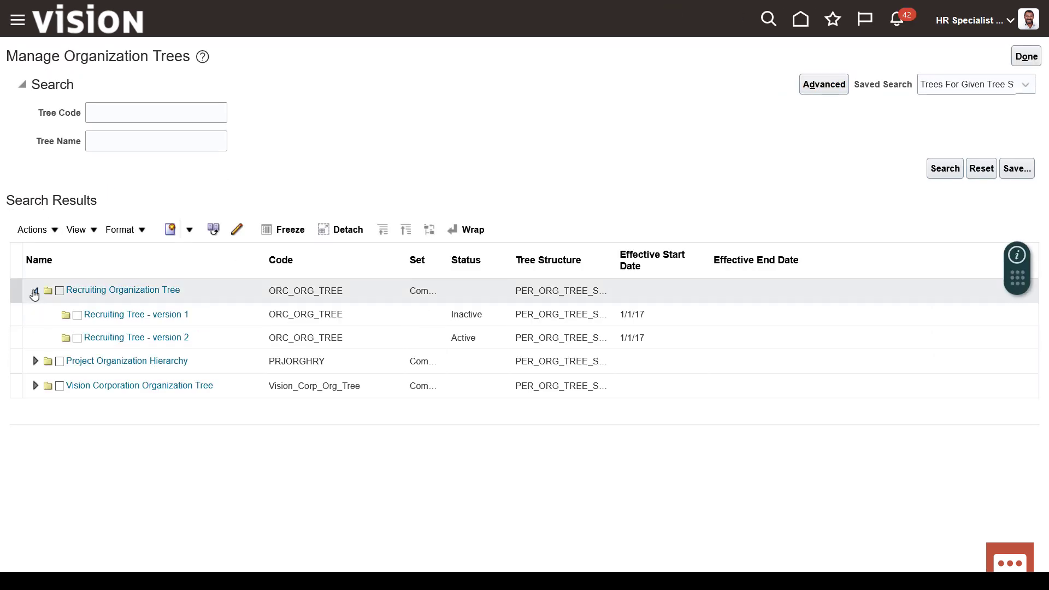
click(209, 337)
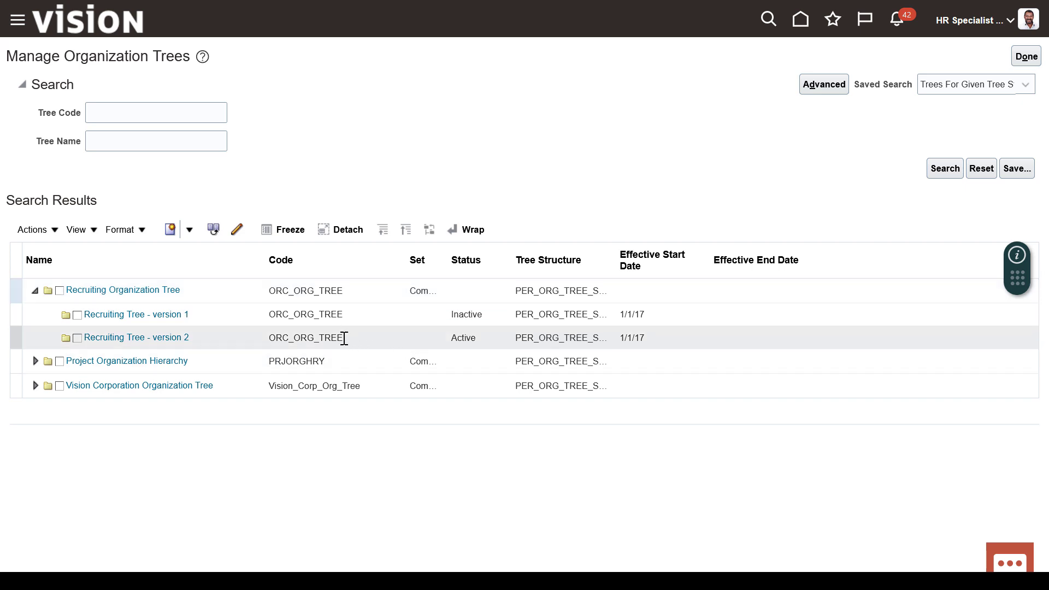
drag(345, 337, 268, 337)
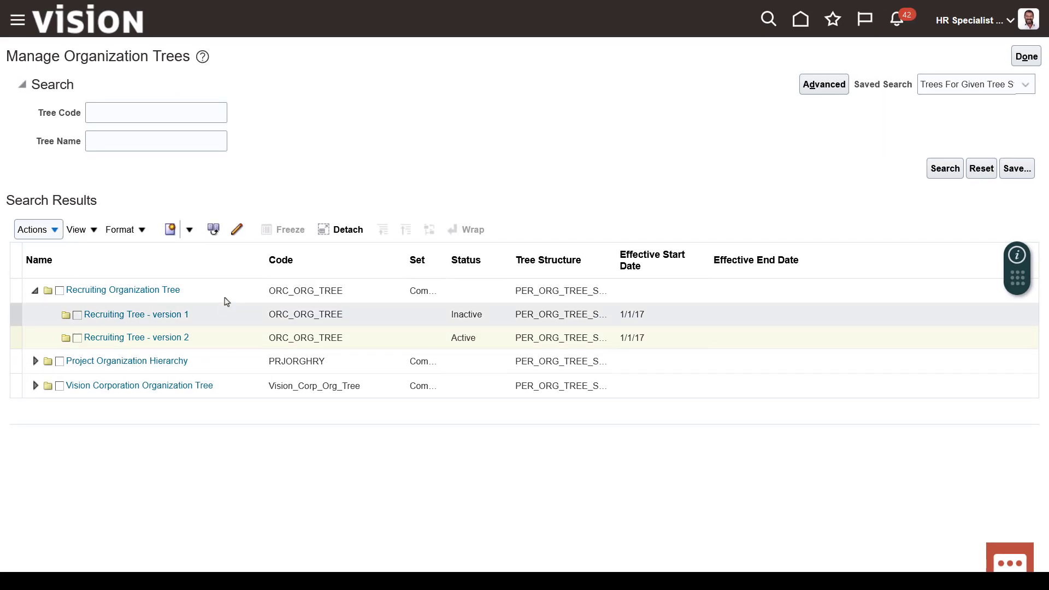
click(226, 296)
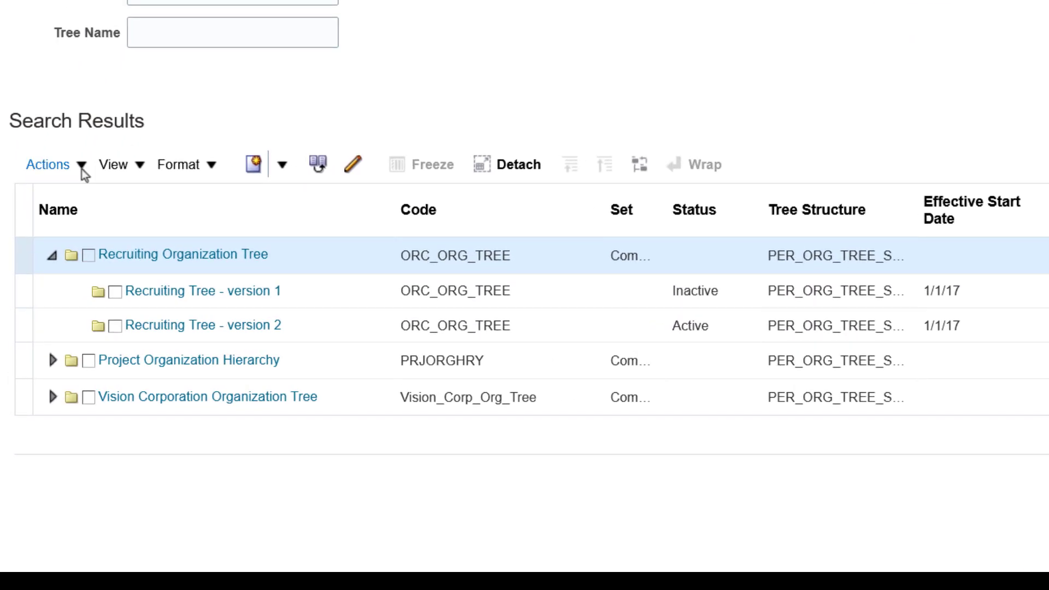
Duplicate the tree as New Recruiting Tree (ORC_ORG_NOSPACES), copying only version 2, and confirm.
click(81, 166)
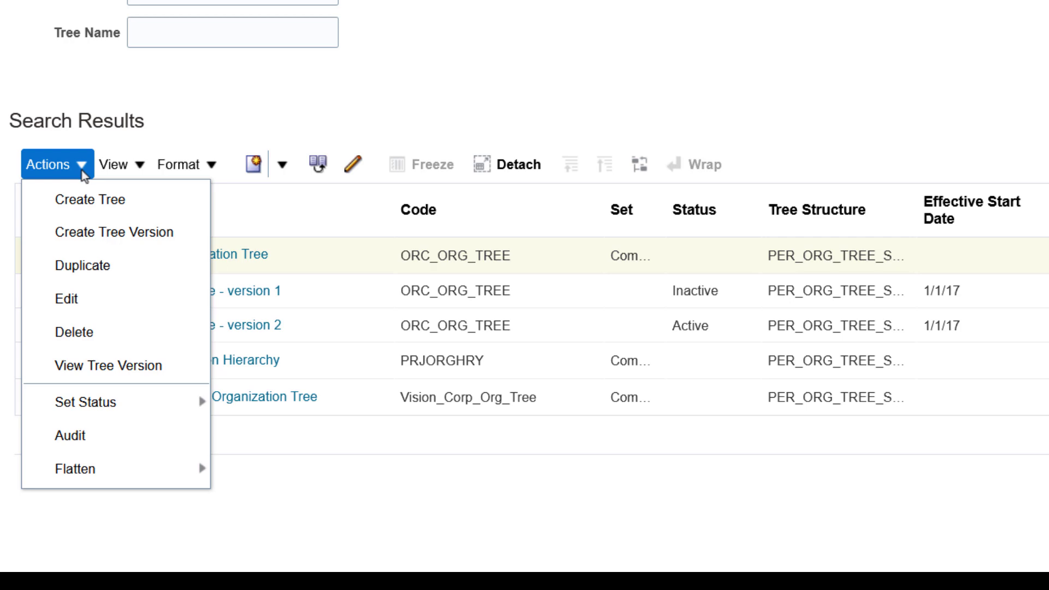
click(82, 265)
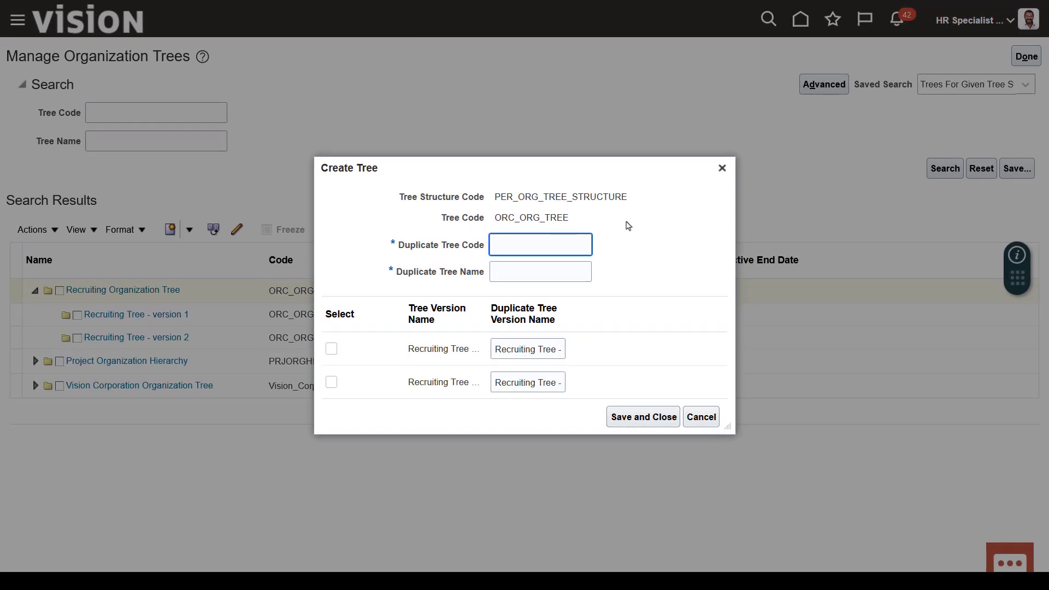
text(RC_ORG_NOSPACES)
click(335, 382)
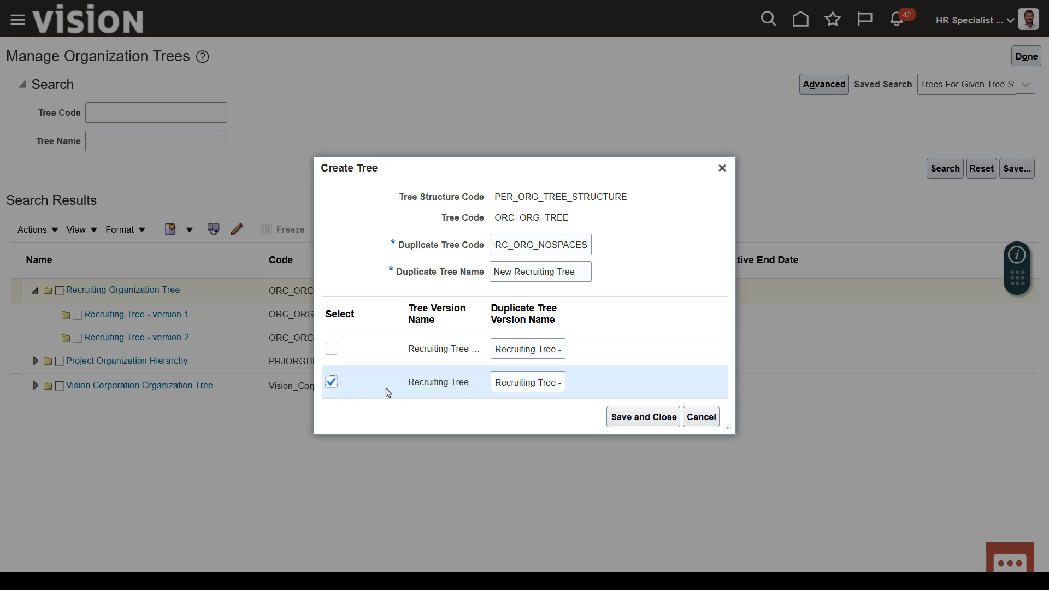
click(642, 416)
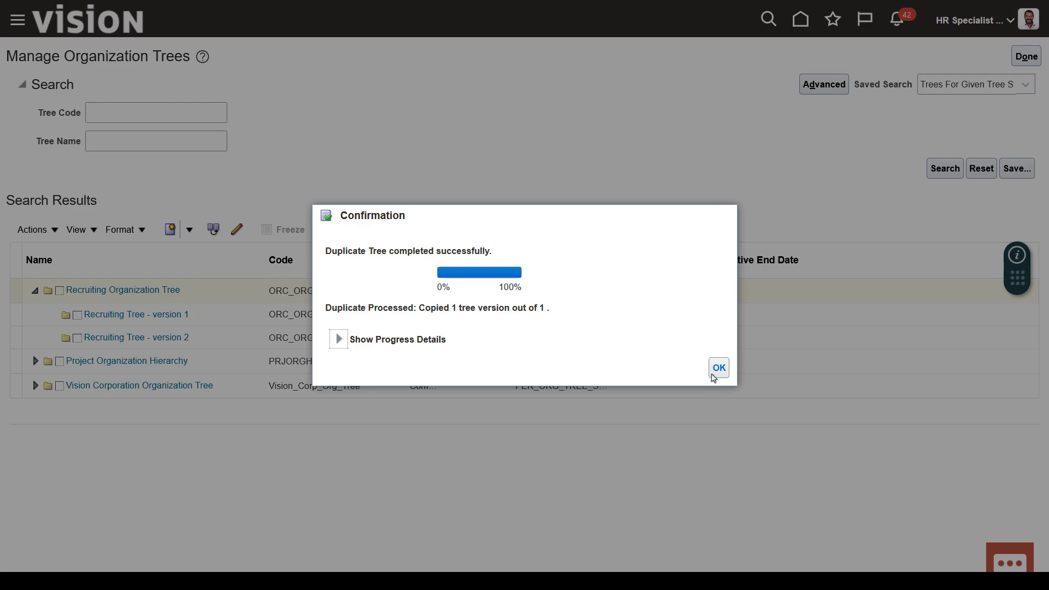
click(719, 369)
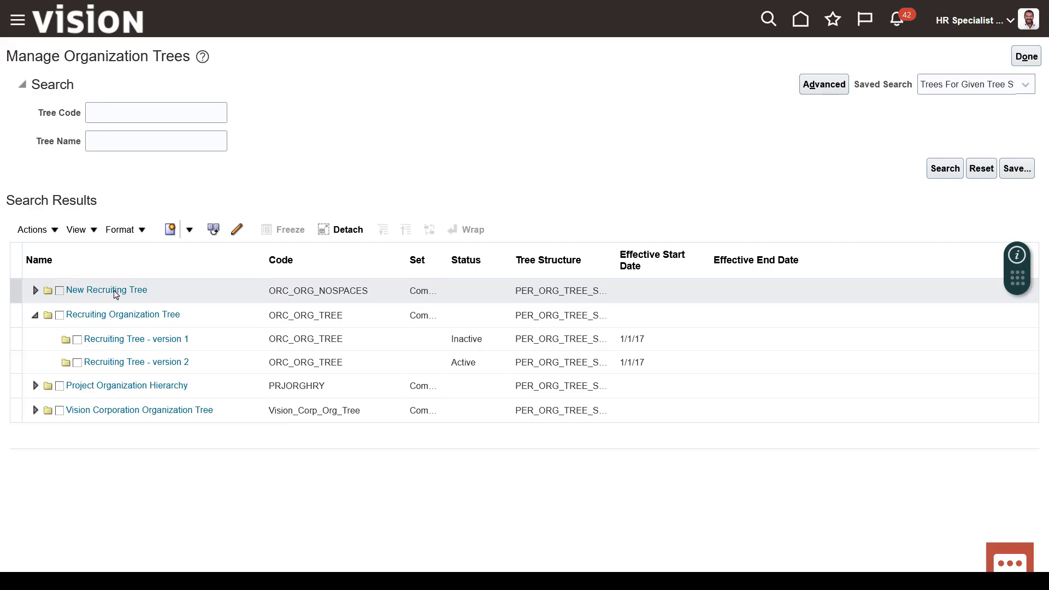
Select the copied version 2 draft of New Recruiting Tree and set it to Active.
click(35, 291)
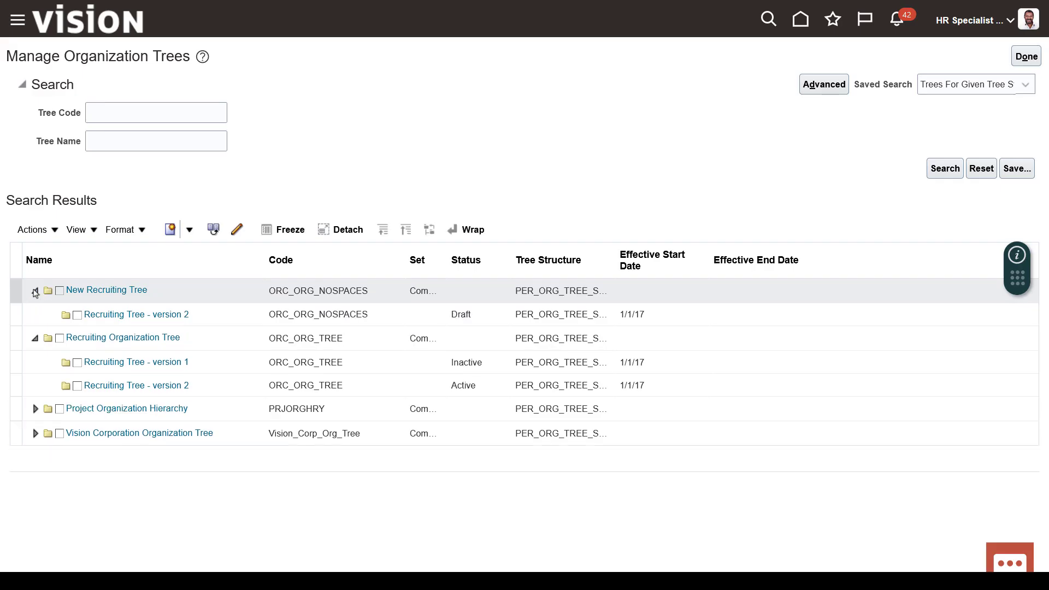
click(447, 320)
click(55, 231)
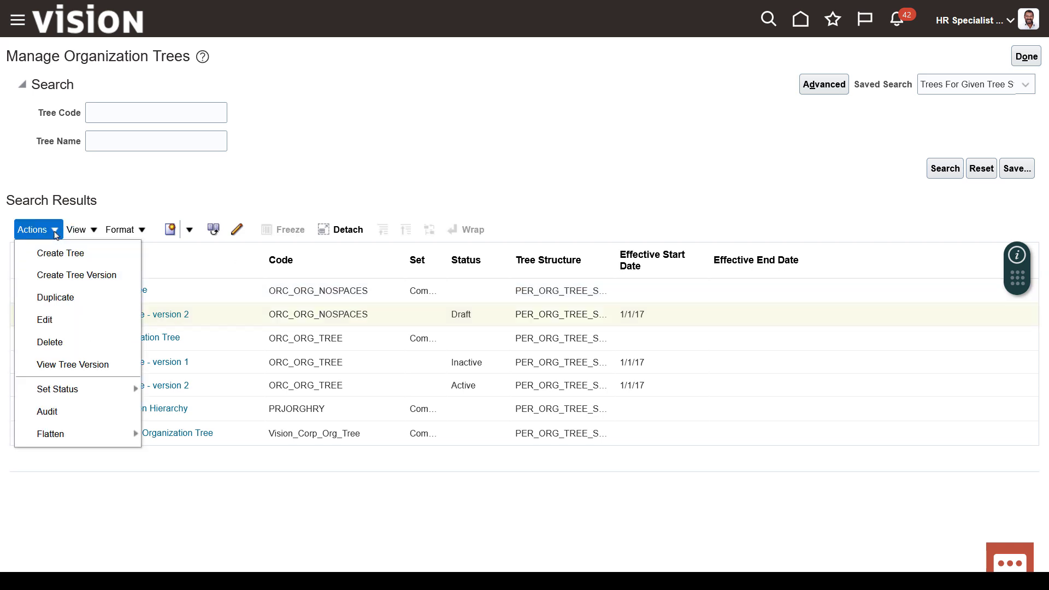
mouse_move(59, 389)
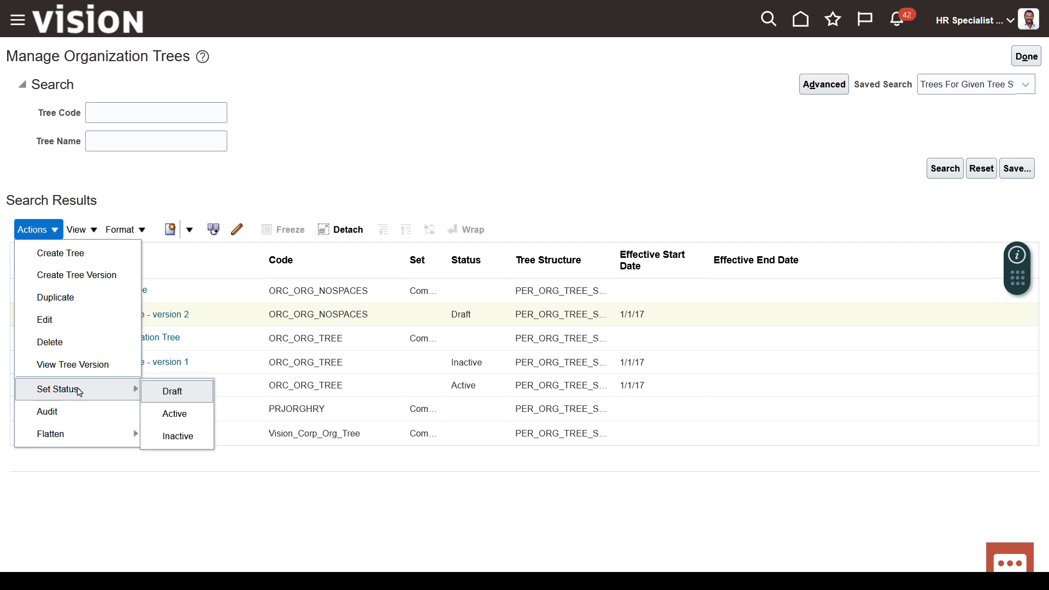
click(174, 413)
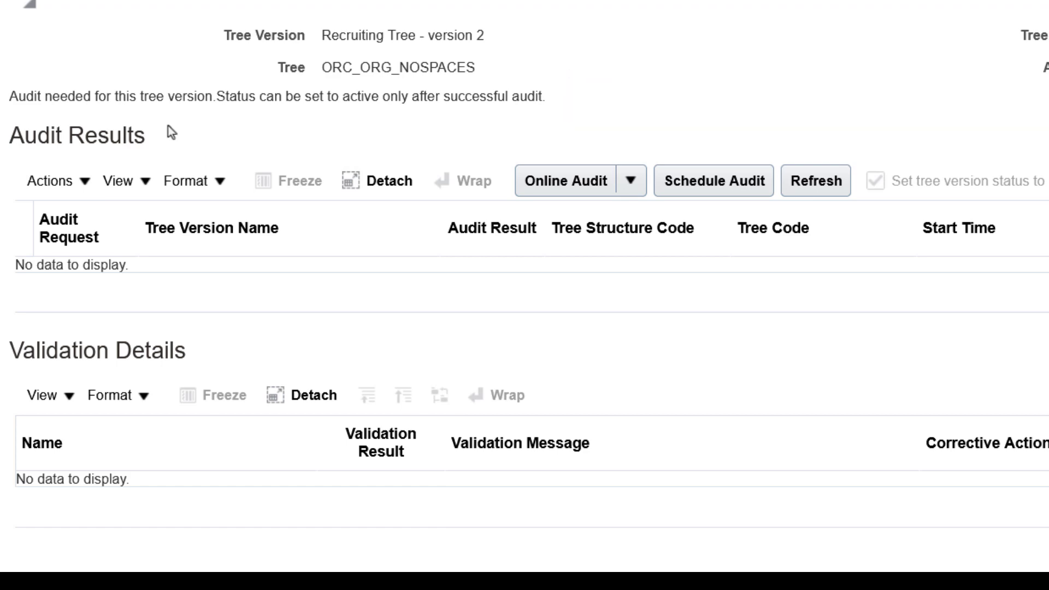
Run the online audit, review the validation results, and return to the tree list.
click(541, 181)
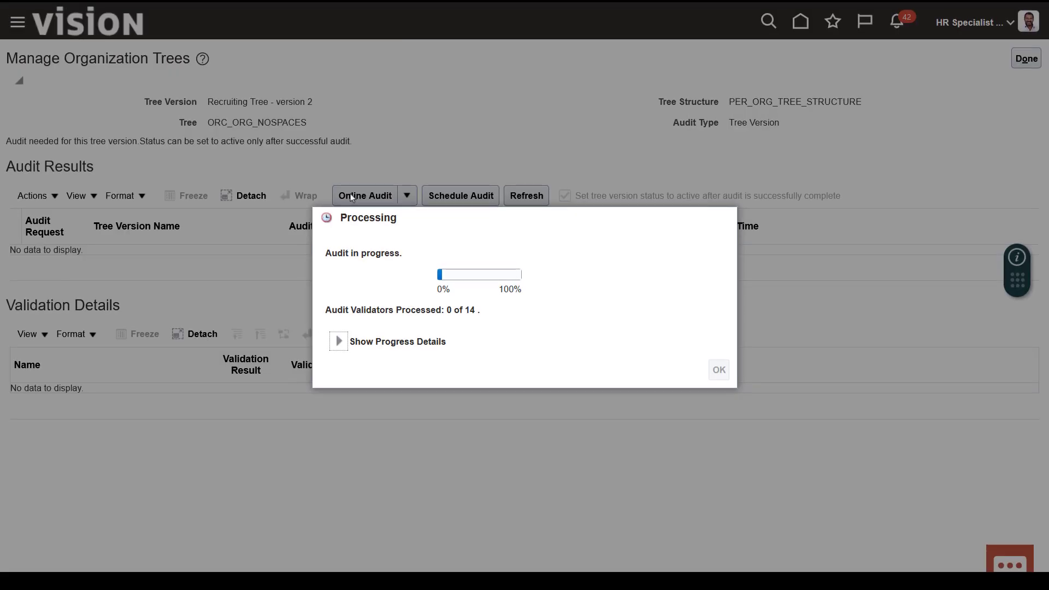
click(718, 367)
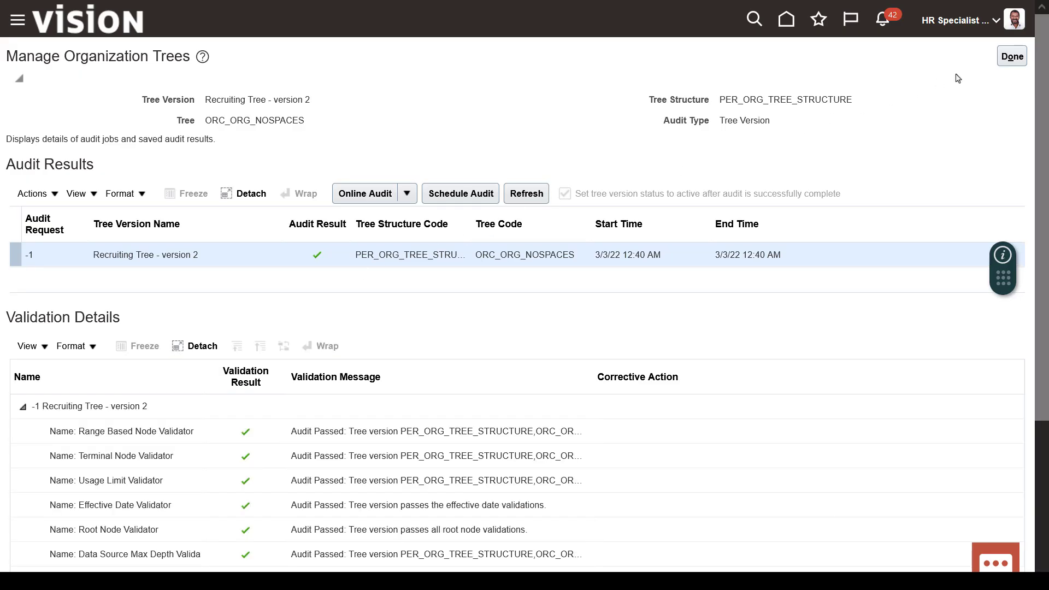
click(1012, 55)
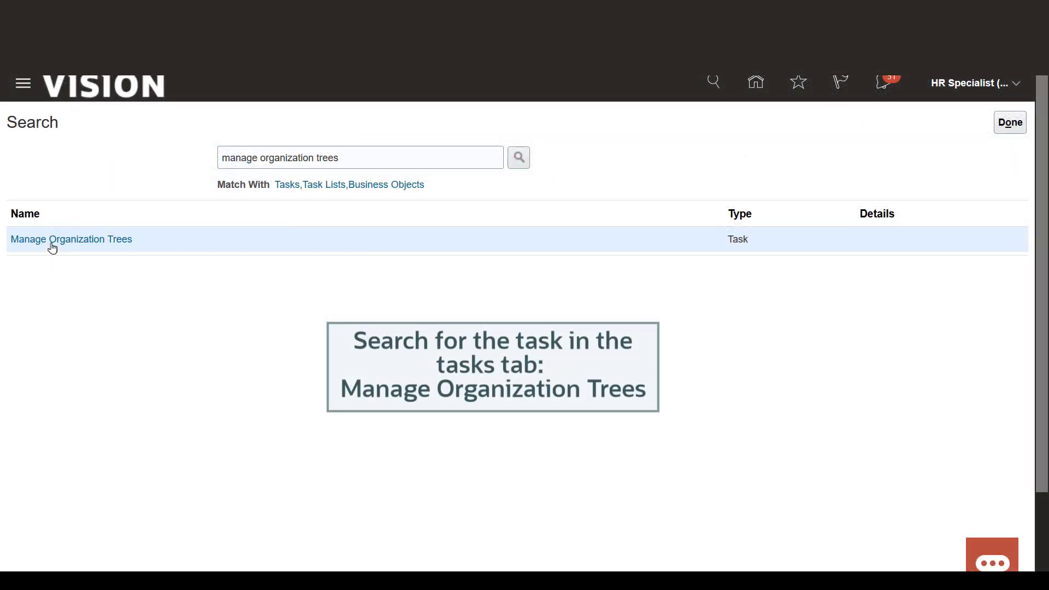
Select the active Recruiting Tree - version 2 under Recruiting Organization Tree.
click(55, 241)
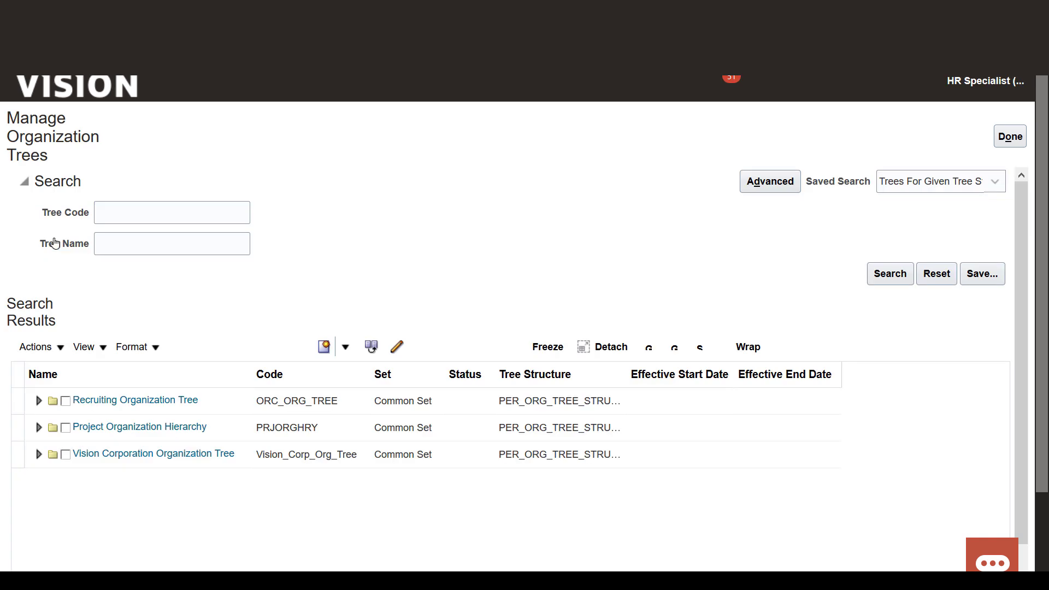
click(40, 368)
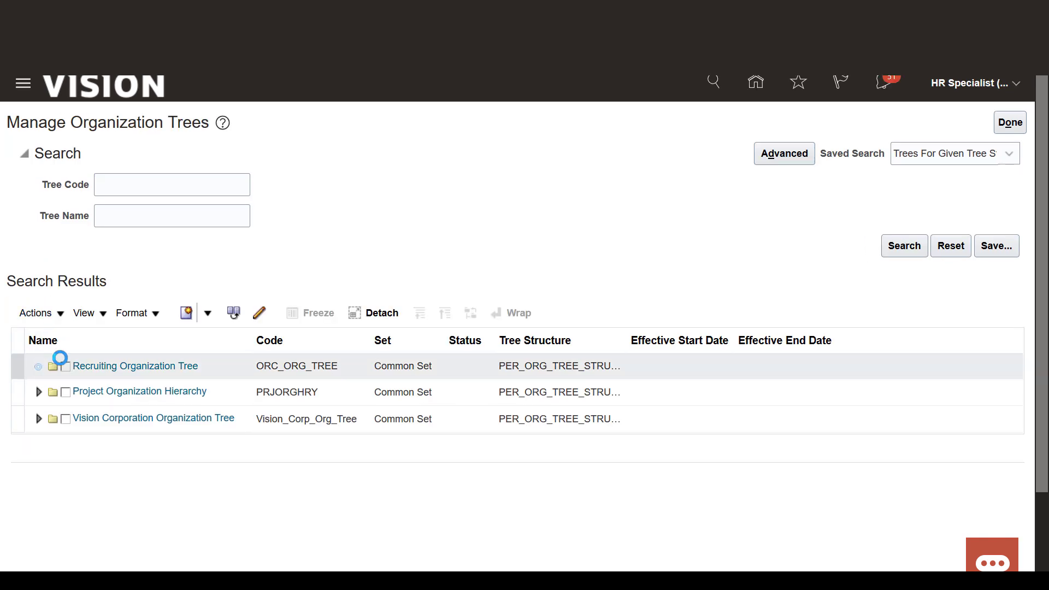
click(149, 417)
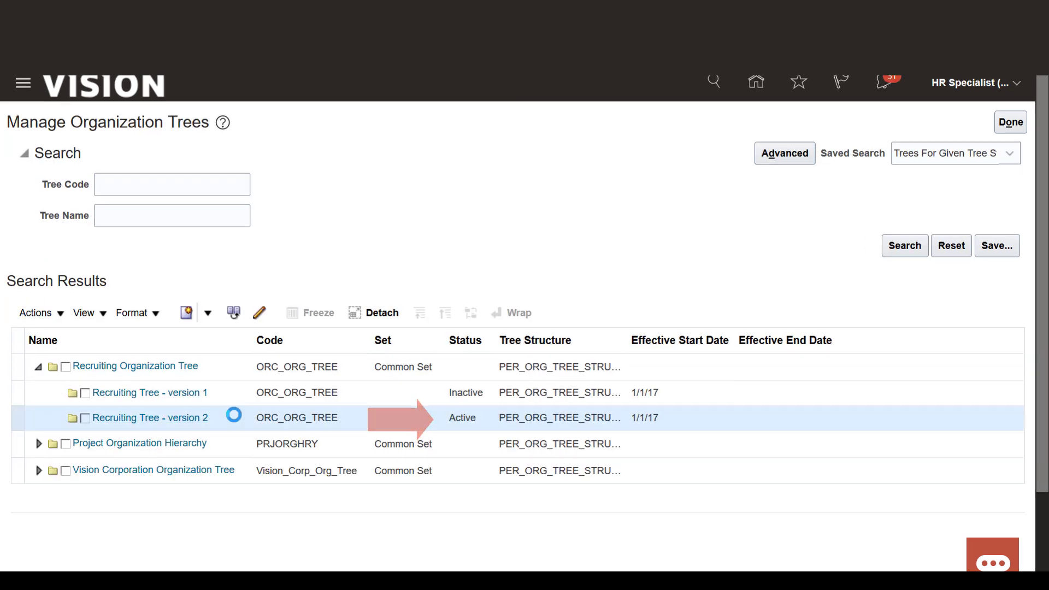
click(39, 312)
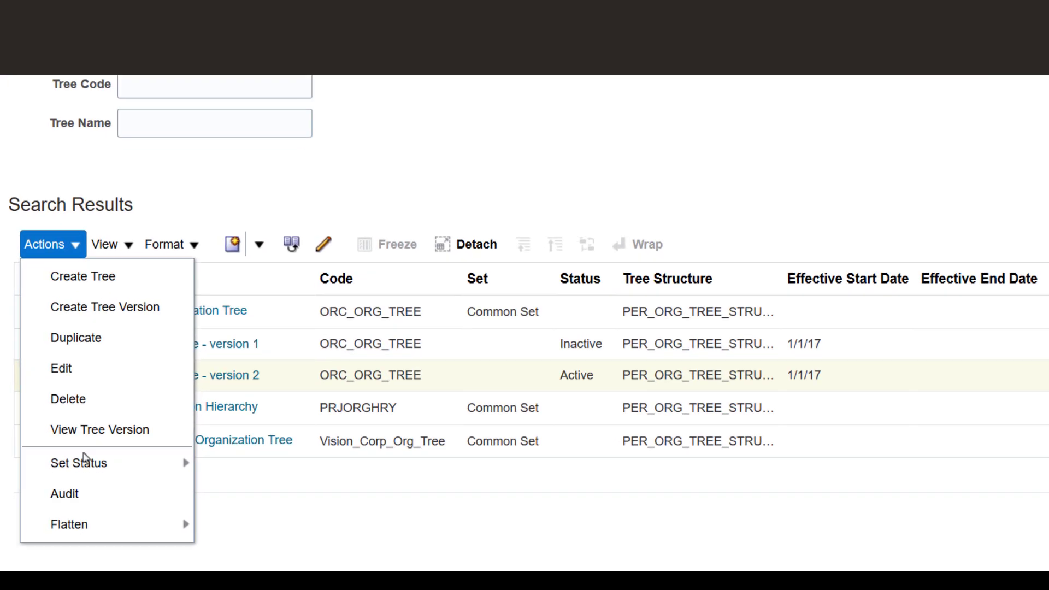
mouse_move(86, 508)
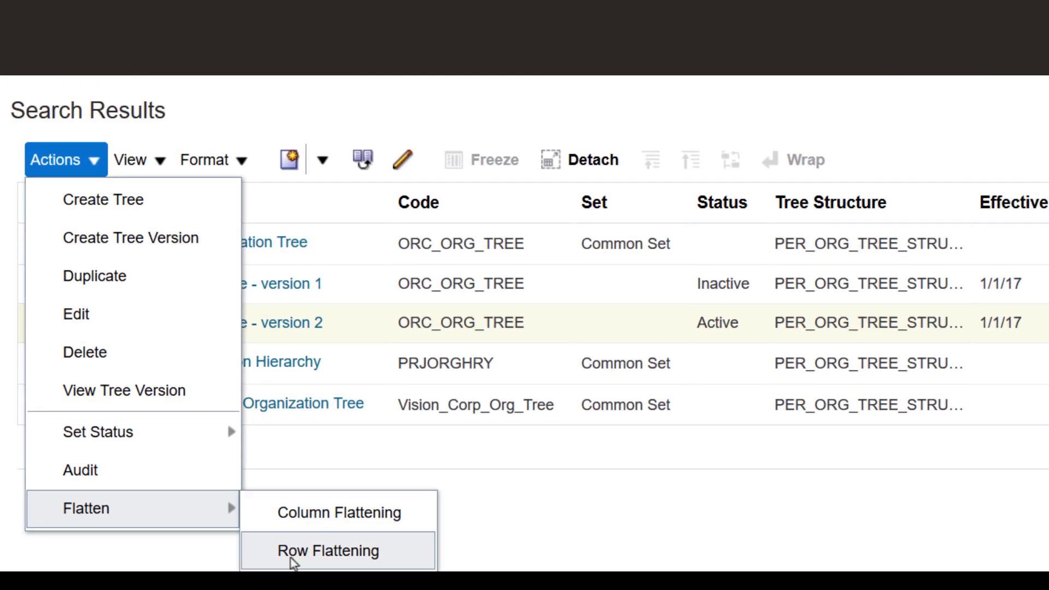
Run online row flattening for version 2 and acknowledge the success message.
click(284, 552)
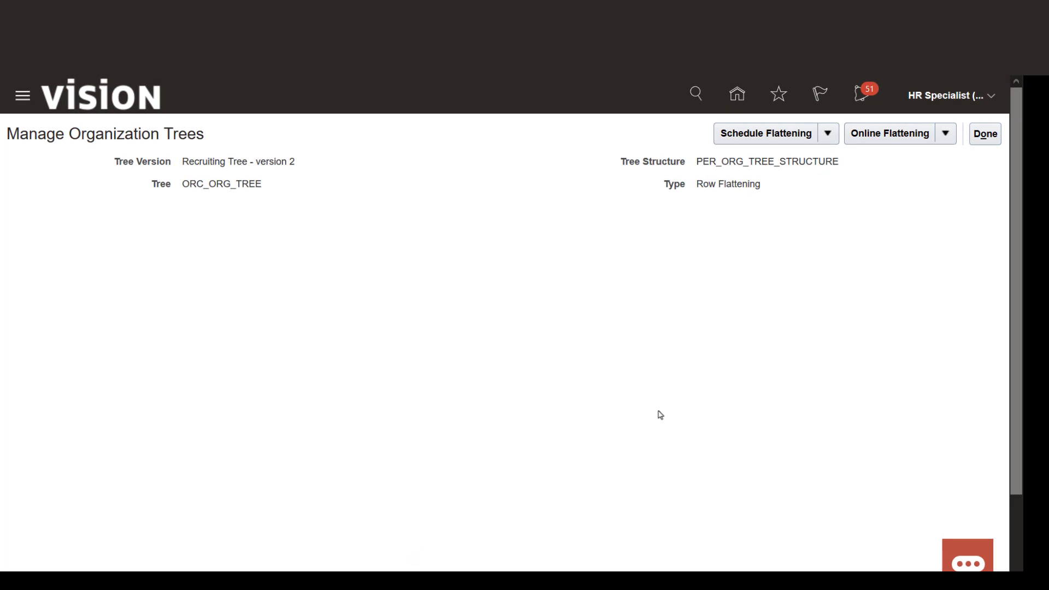
click(890, 133)
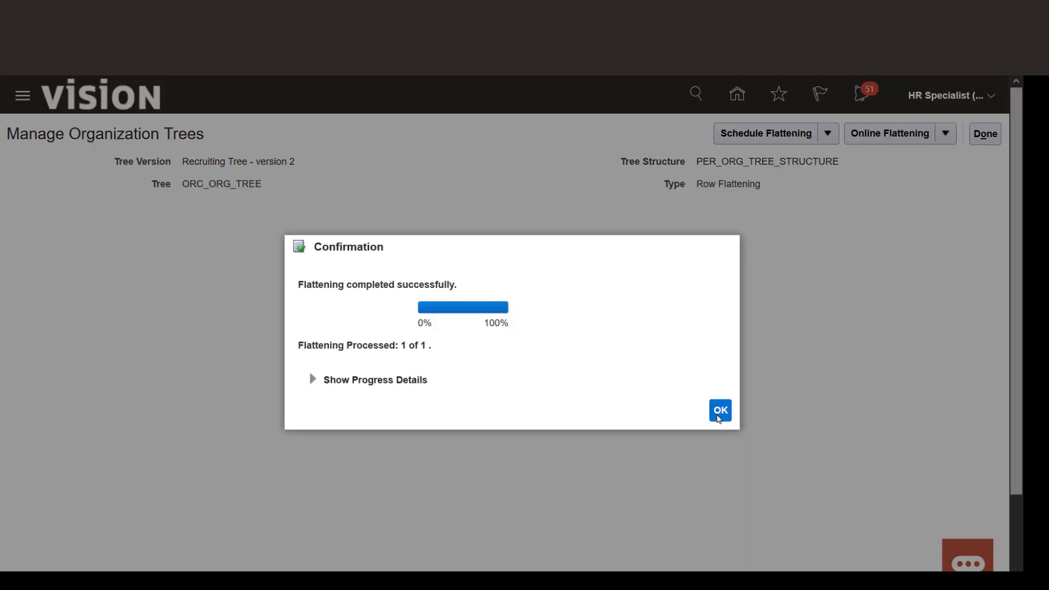
click(720, 409)
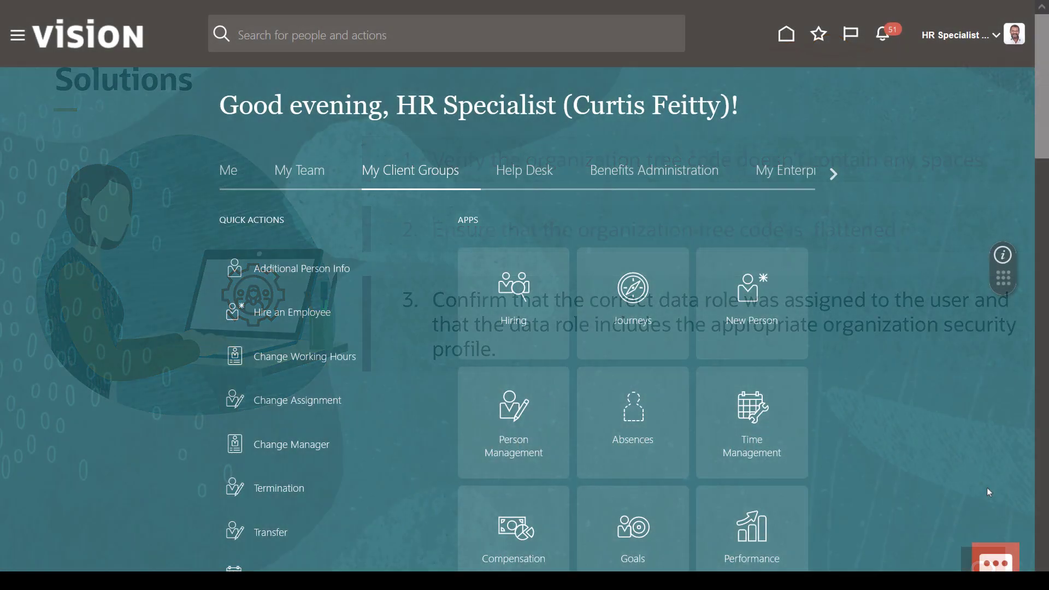
scroll(910, 478, down, 5)
scroll(910, 478, down, 3)
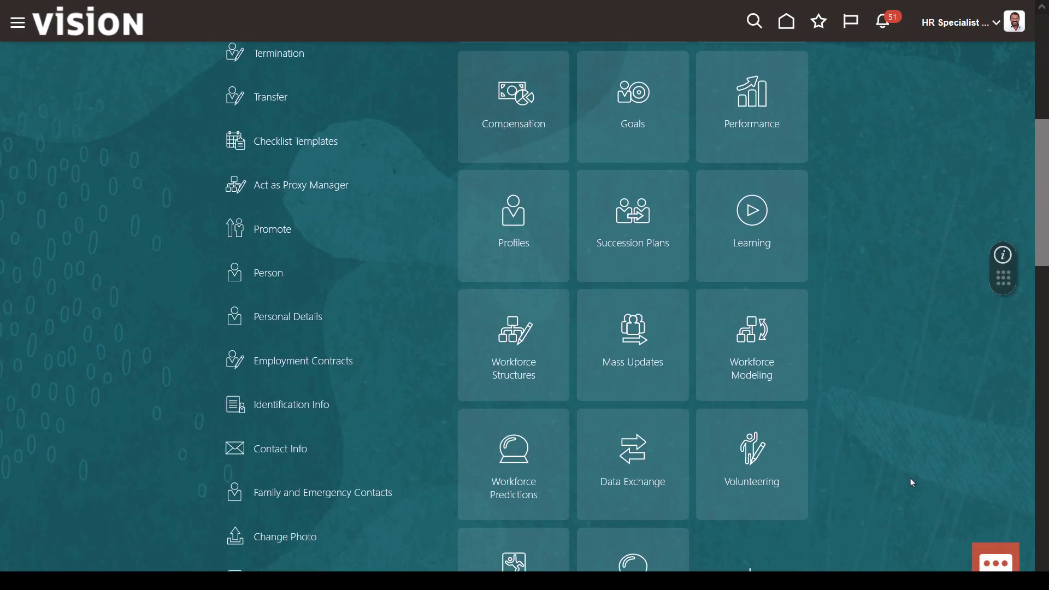
From Workforce Structures, search tasks for 'preview' and open Preview HCM Data Security.
click(509, 354)
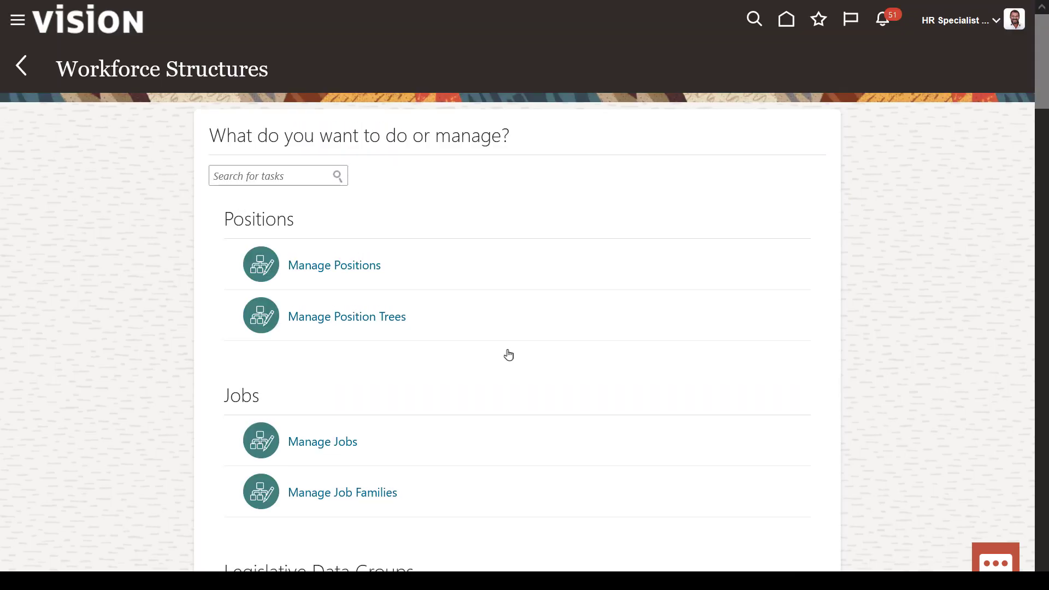
click(271, 176)
text(preview)
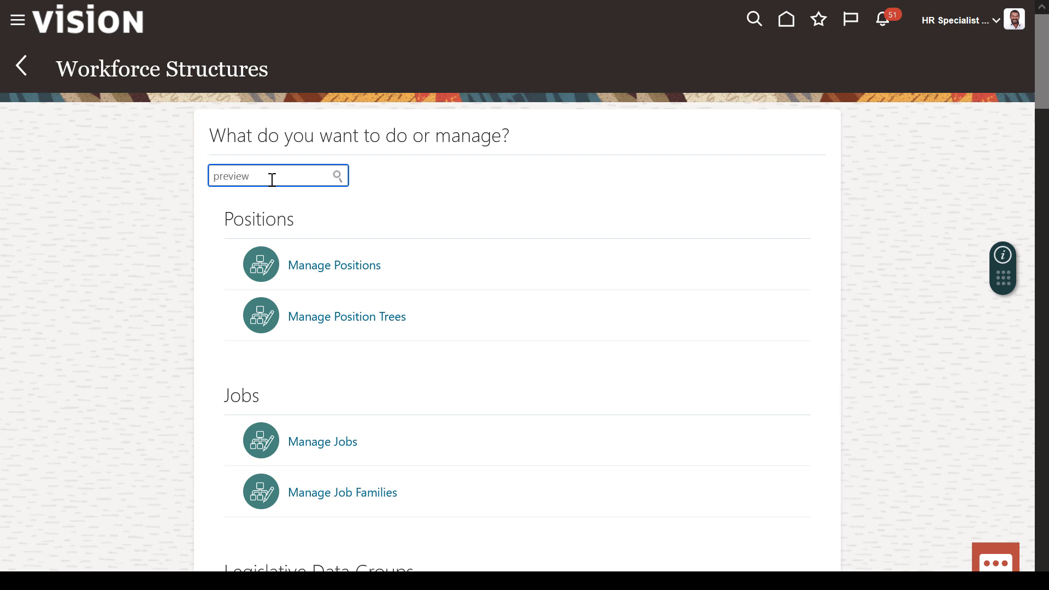
click(337, 176)
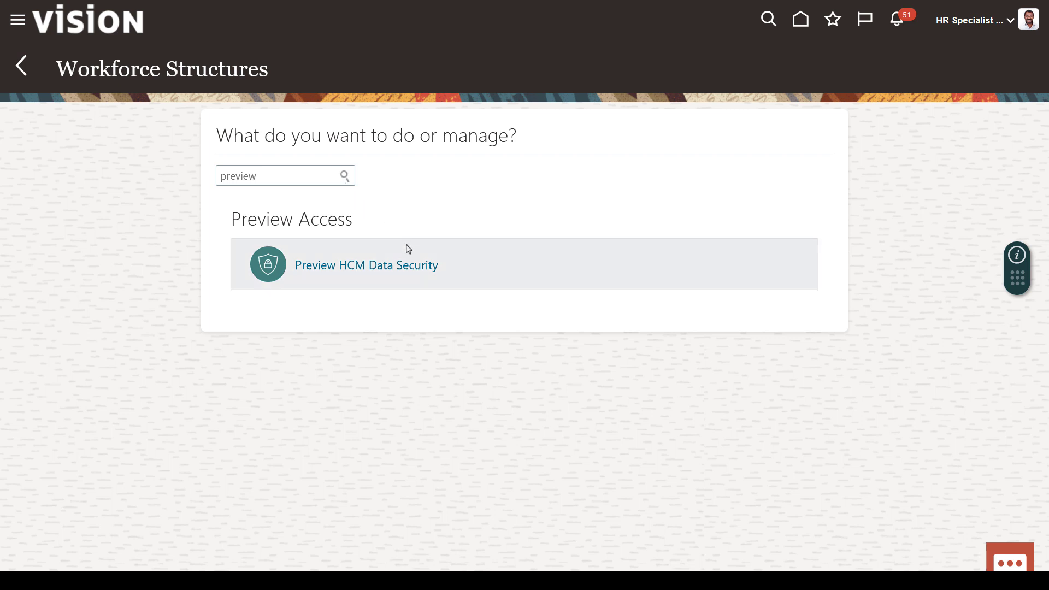
click(430, 272)
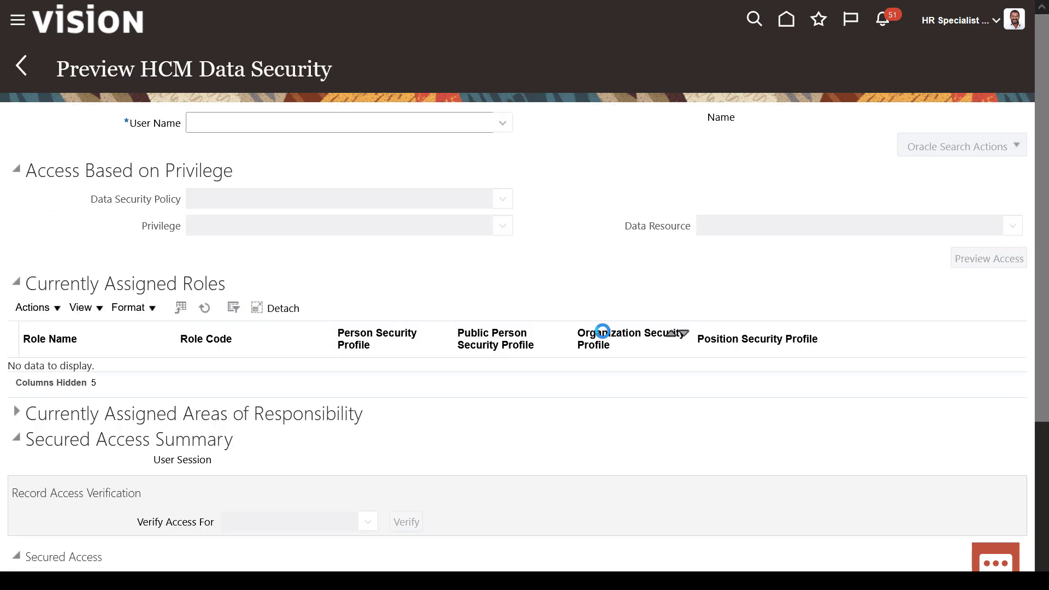
Enter the user name to list their assigned roles and organization security profiles.
click(291, 123)
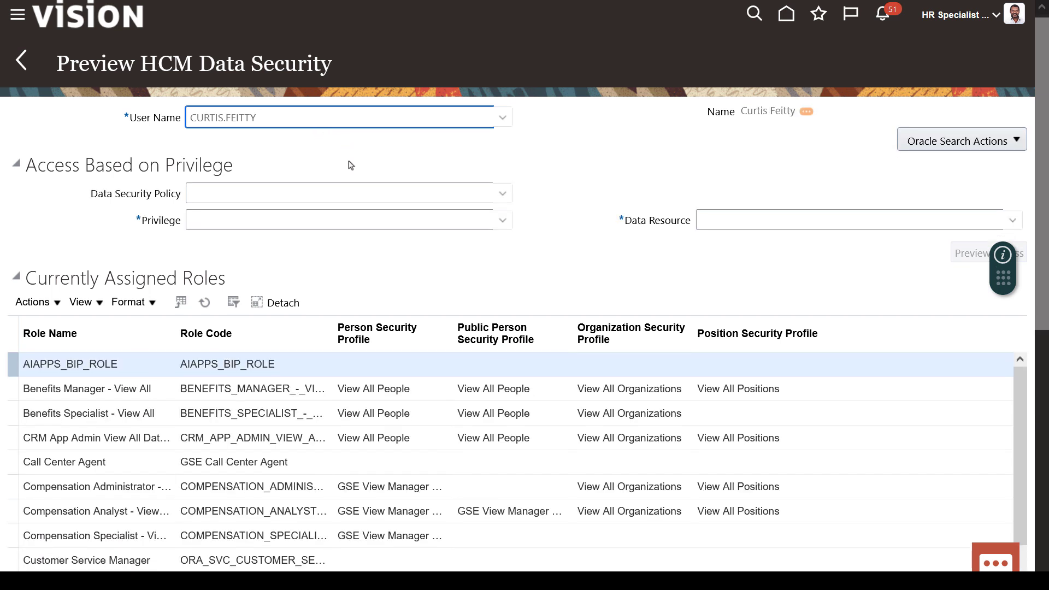
scroll(350, 165, down, 1)
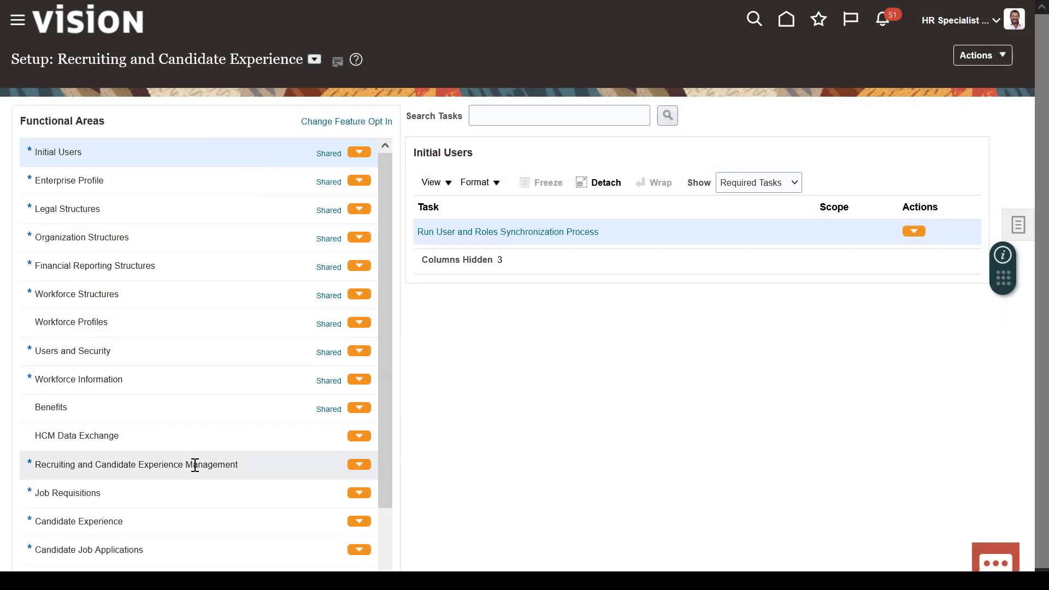
In Enterprise Recruiting and Candidate Experience Information, set Recruiting Organization Tree Name to New Recruiting Tree and save.
click(194, 465)
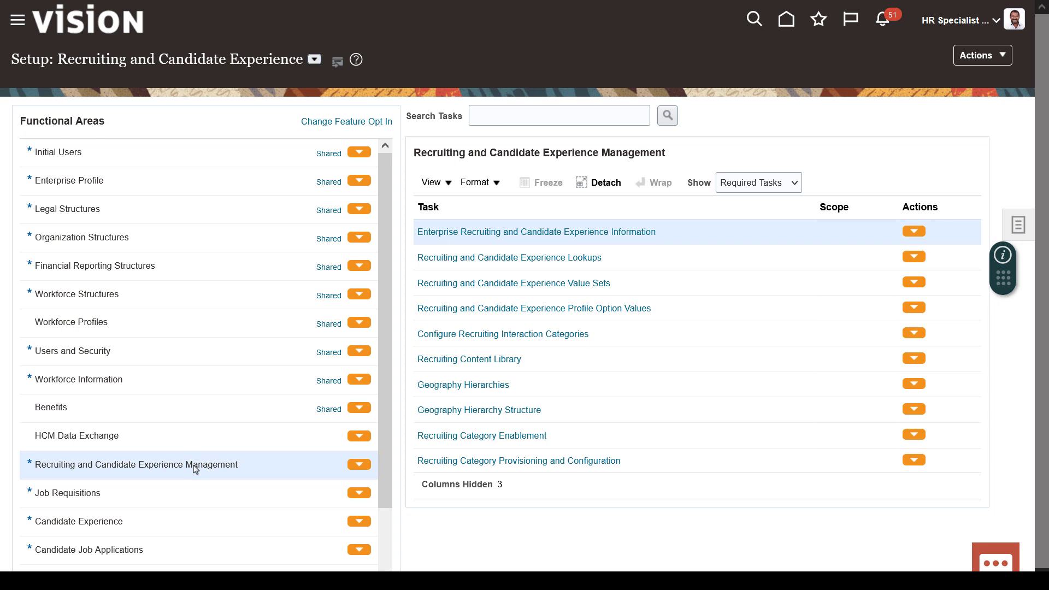
click(593, 234)
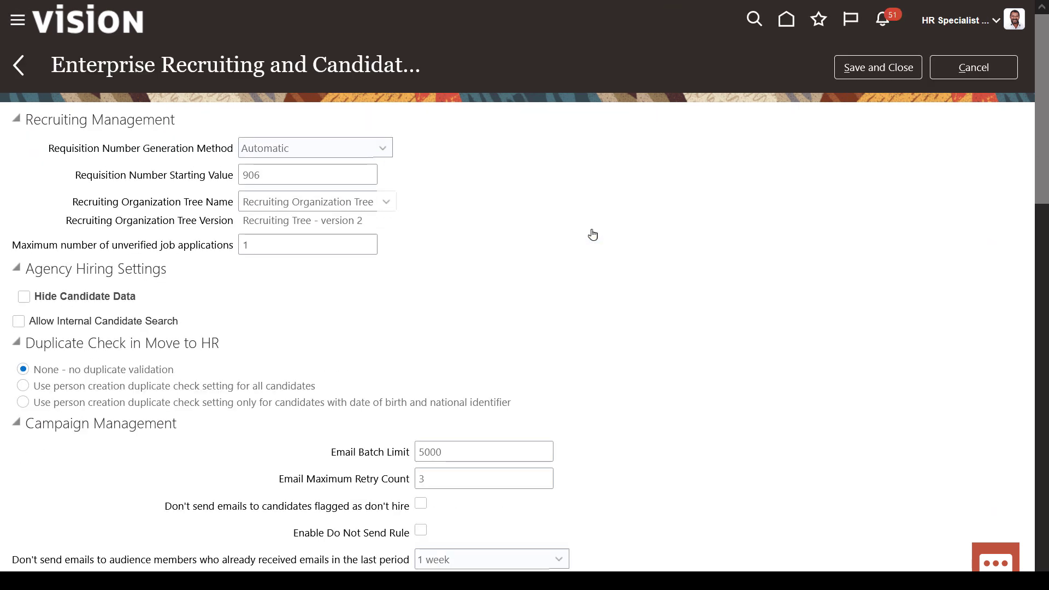
click(386, 202)
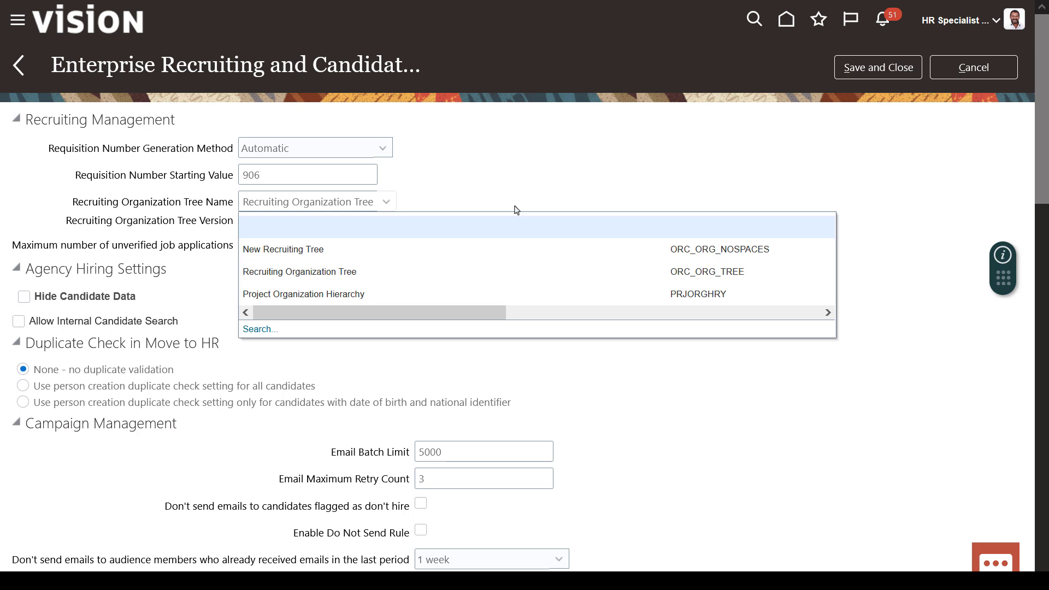
click(493, 249)
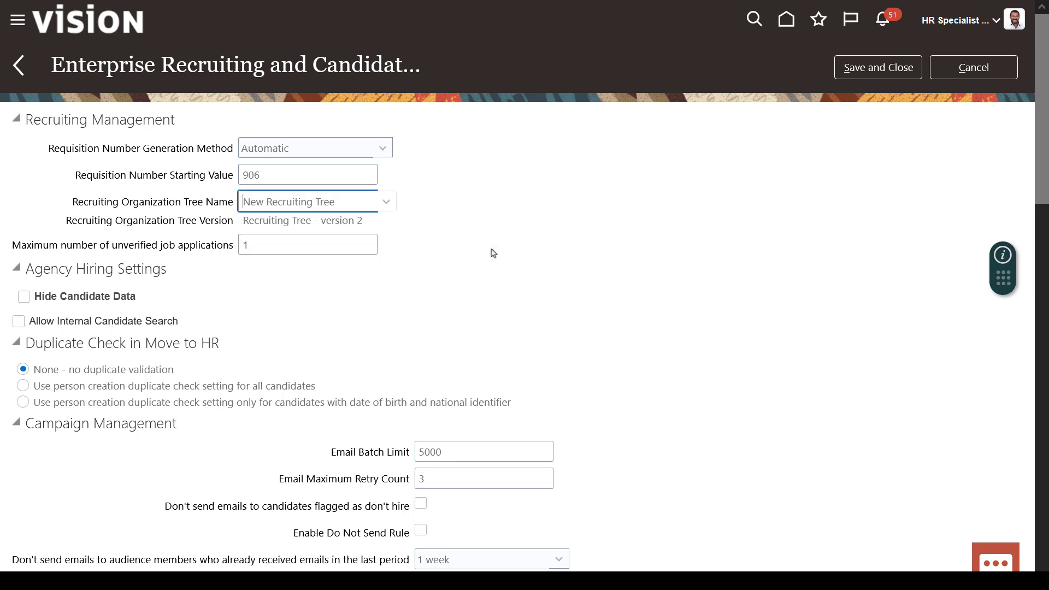
click(874, 72)
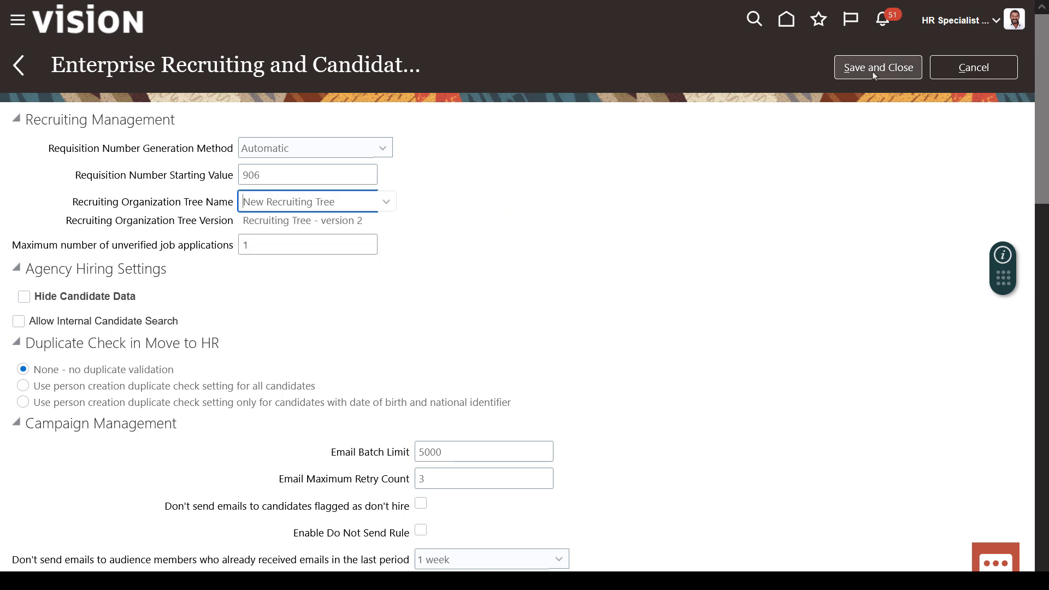